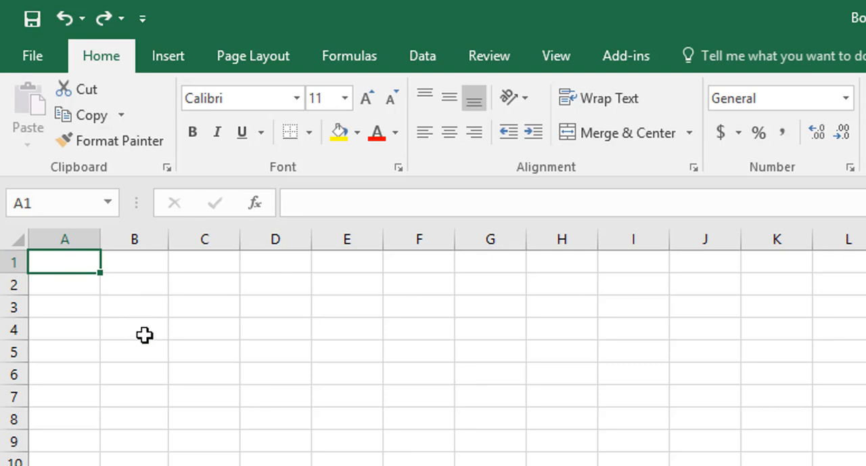
- Enter the number 123456789 in cell A1 and the text "fjsa fdlja fslf jaklfjsf s jl" in cell A2
type("123456")
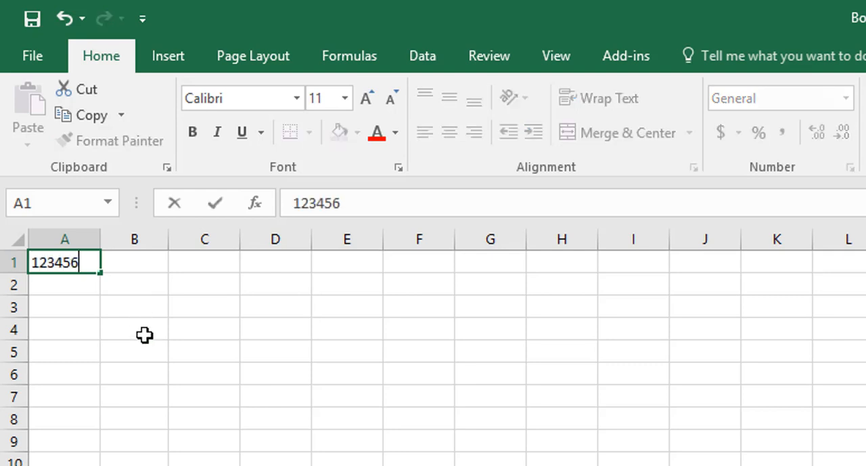
type("789")
key("Return")
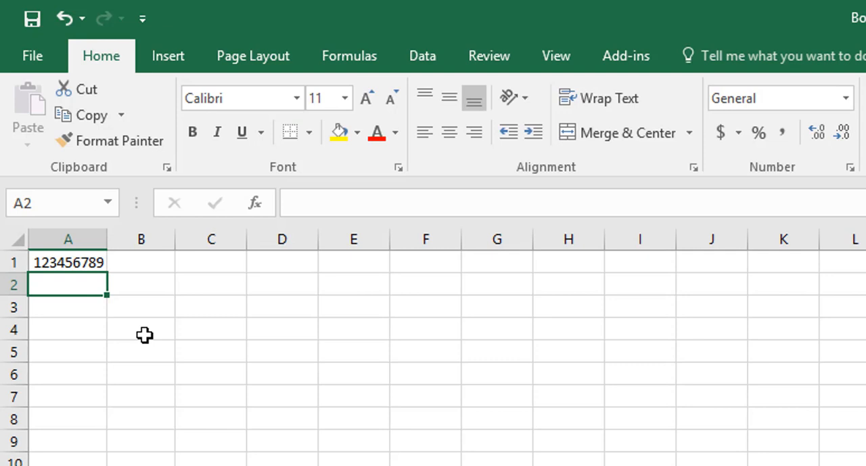
type("fjsa fdlja fslf jaklfjsf s jl")
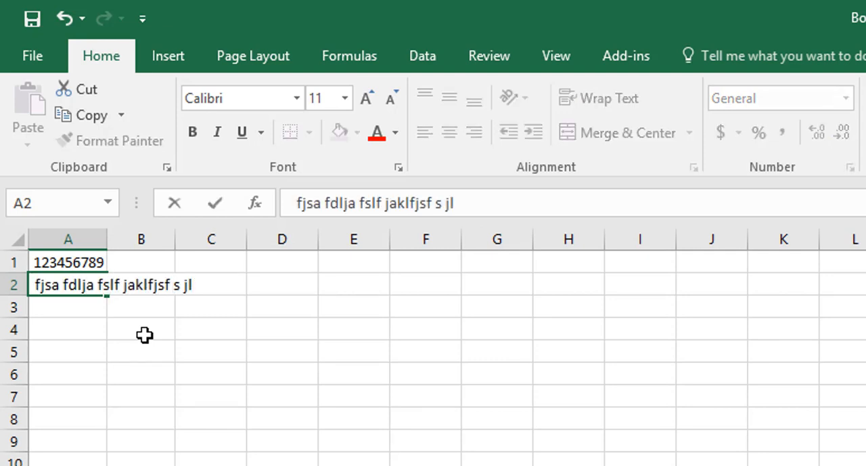
key("Return")
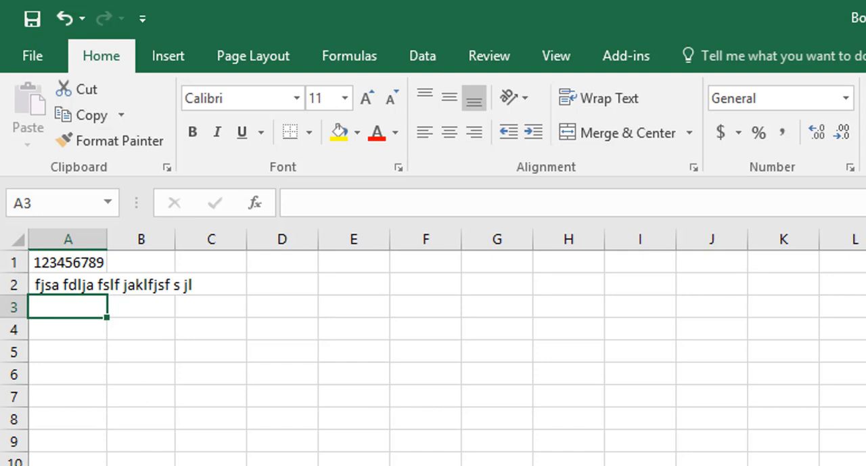
- Enter apple in cell A3 and apples1111 in cell A4
type("apple")
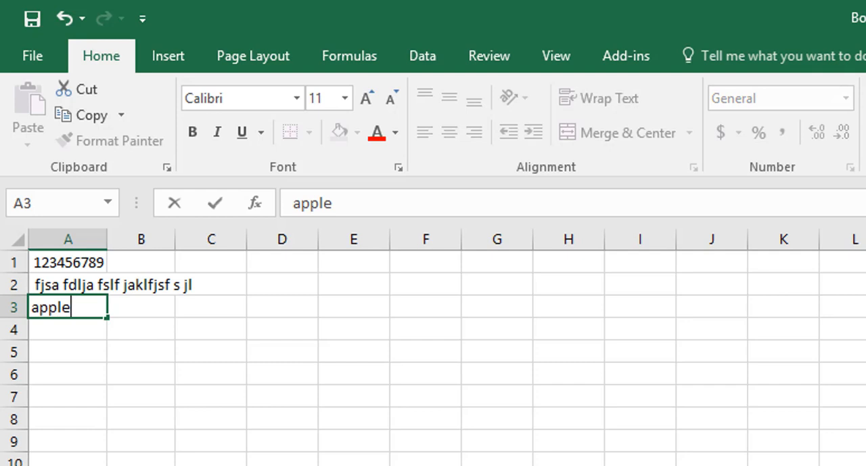
key("Return")
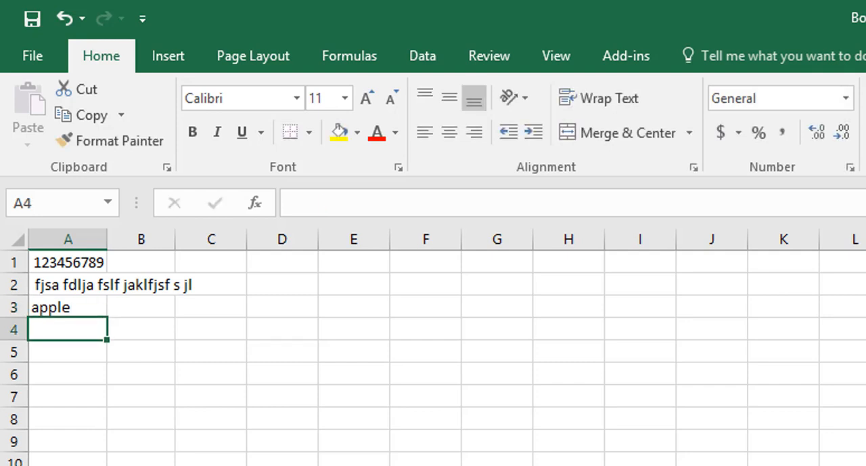
type("apples")
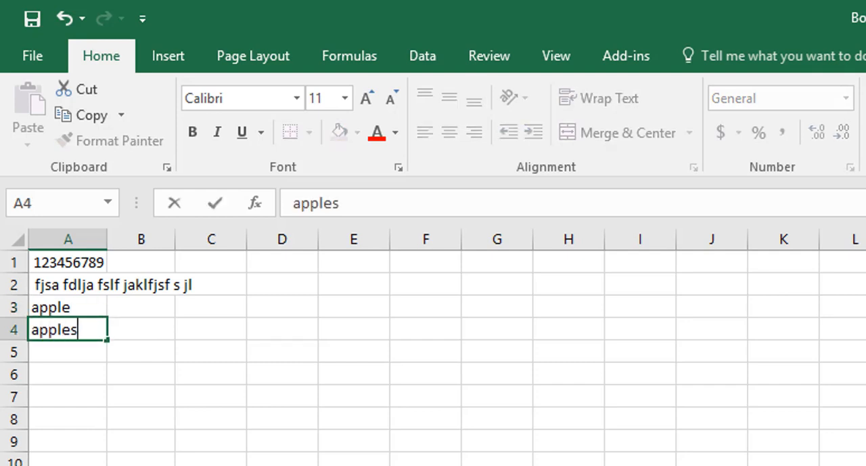
type("1111")
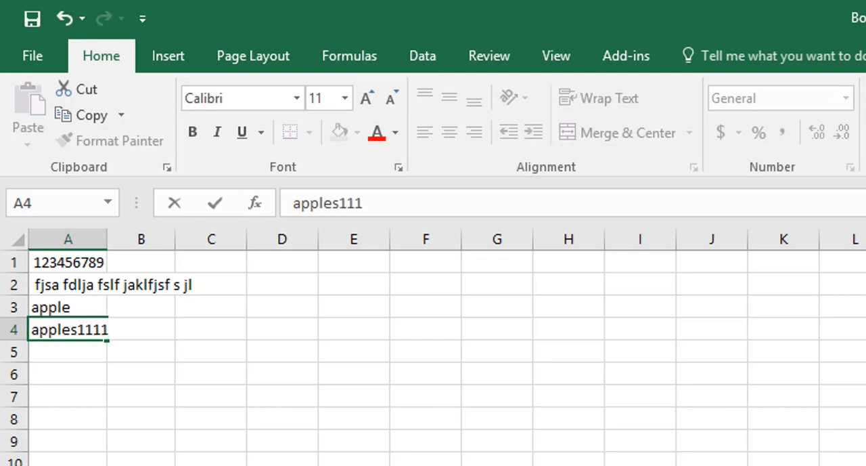
key("Return")
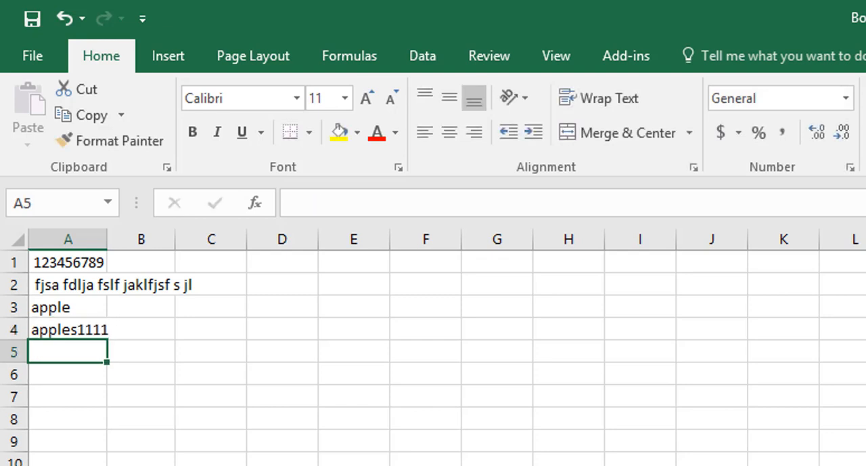
- Enter the number 123 in cell A5 and reselect that cell
type("123")
key("Return")
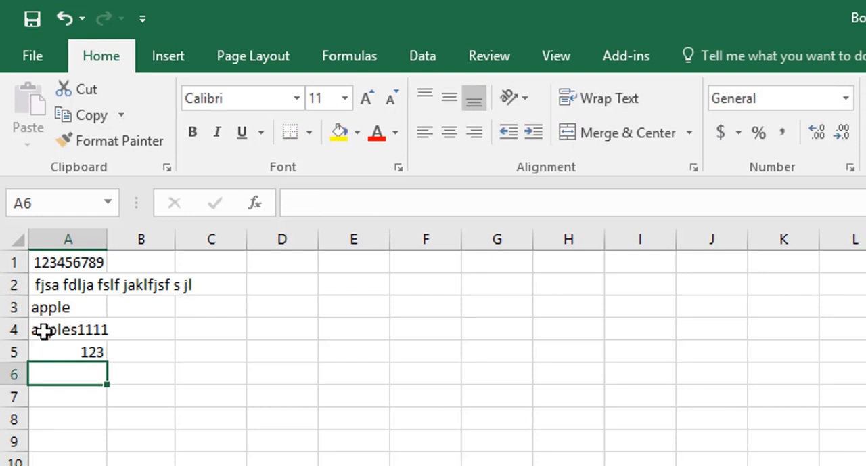
left_click(74, 350)
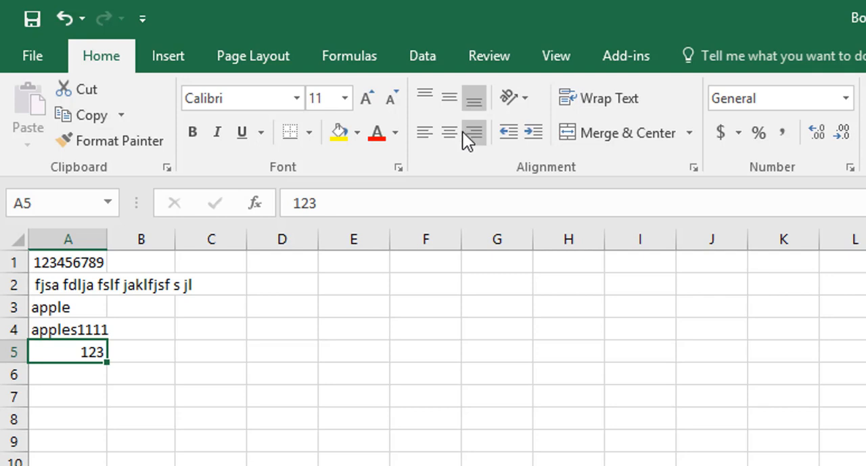
- Enter the word apples in both cell A7 and cell A8, leaving A6 empty
left_click(73, 399)
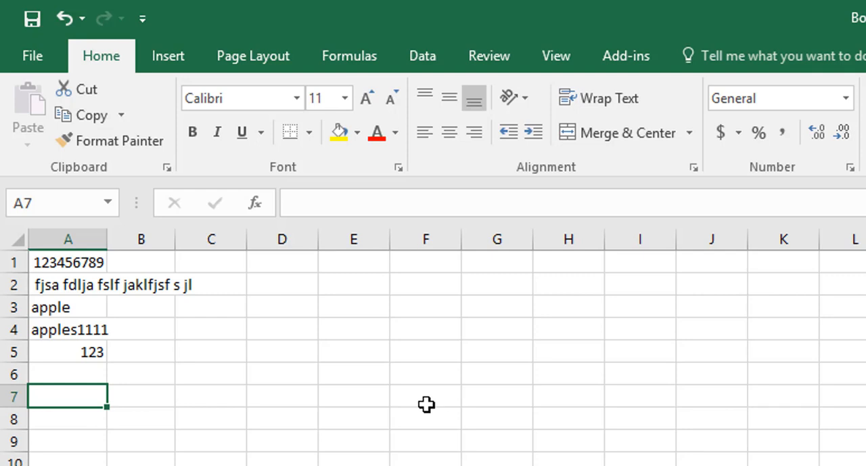
type("appl")
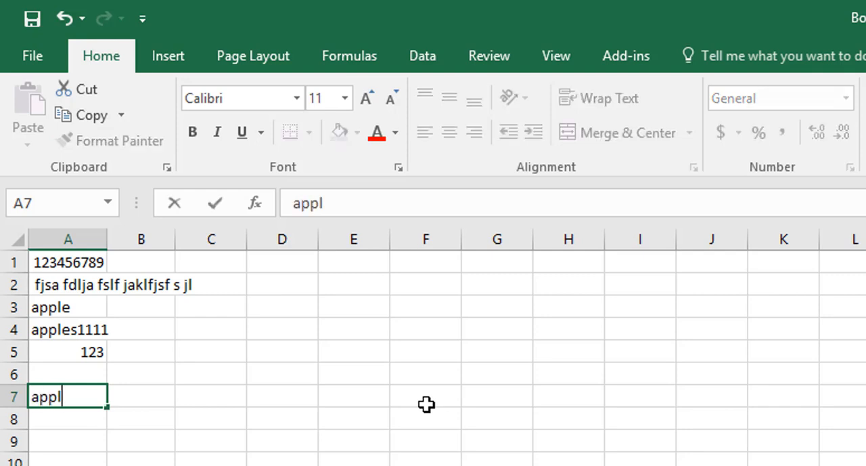
type("es")
key("ctrl+Return")
key("Return")
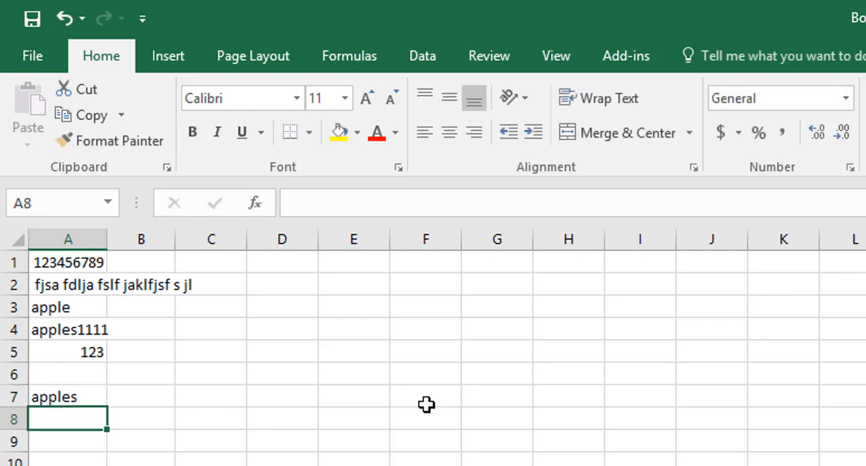
type("apples")
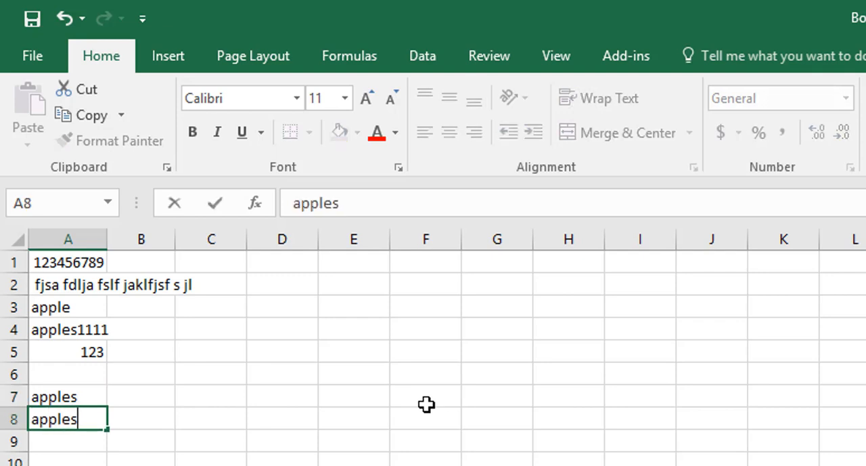
left_click(216, 213)
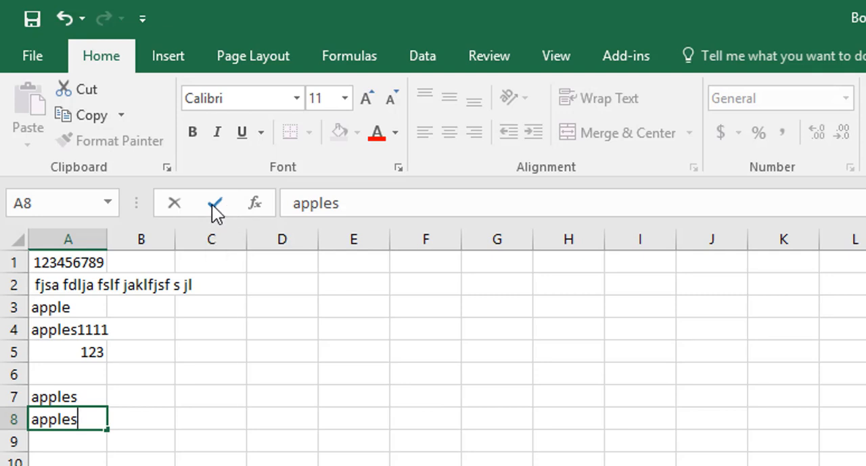
- Enter the word house in cell A9 and commit it by moving to cell B9
left_click(70, 437)
type("house")
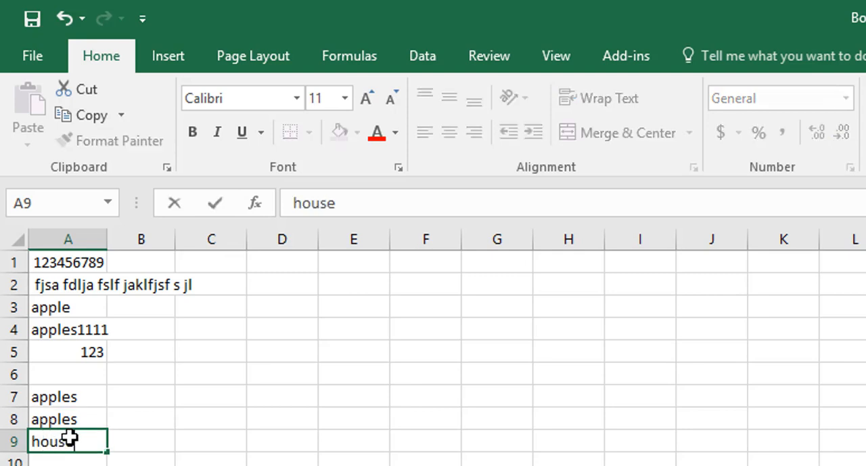
left_click(157, 443)
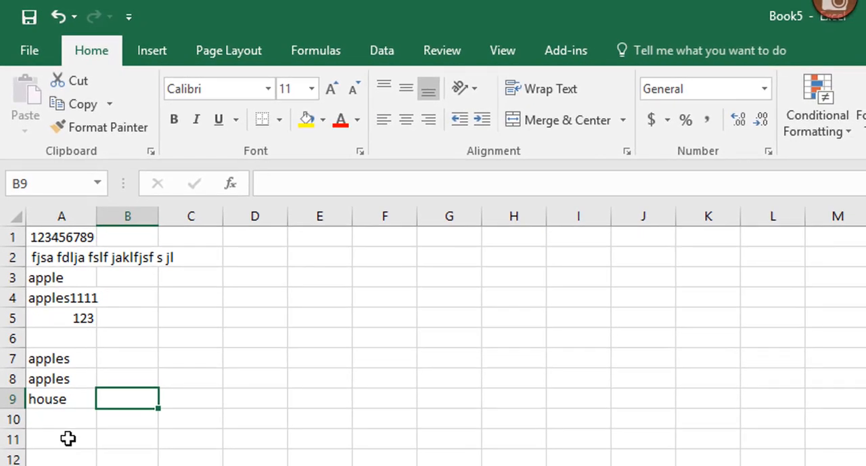
left_click(67, 438)
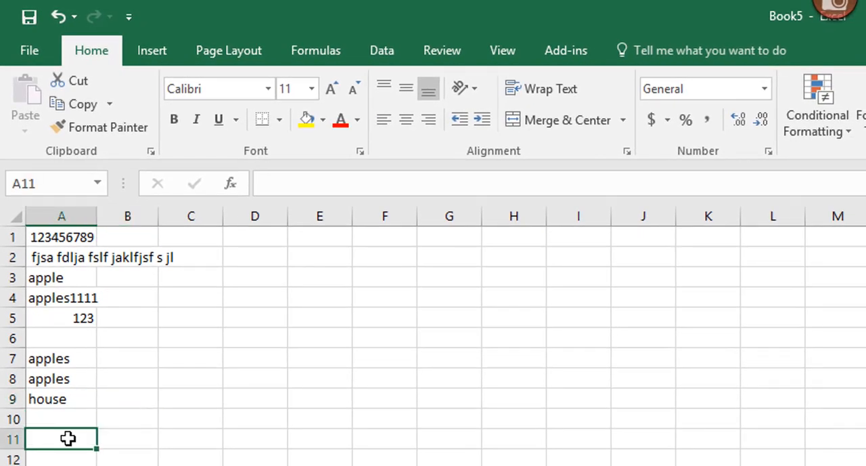
type("cat")
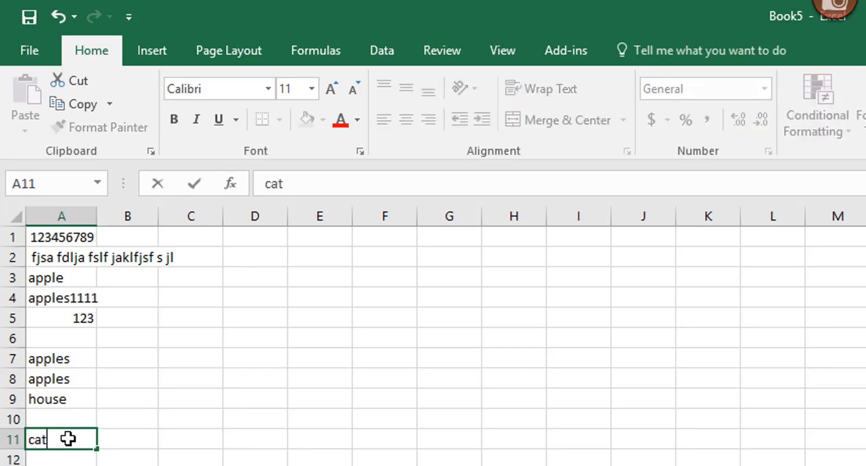
key("Escape")
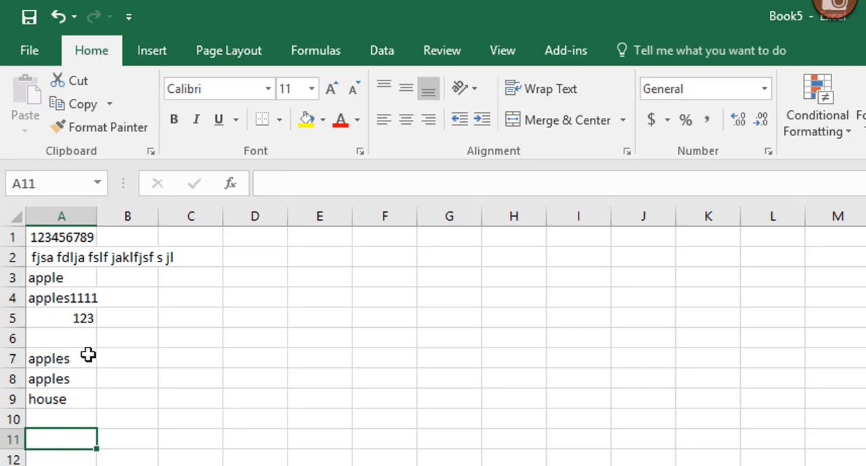
- Open the entries in cells A7 and A8 for in-cell editing
left_click(51, 359)
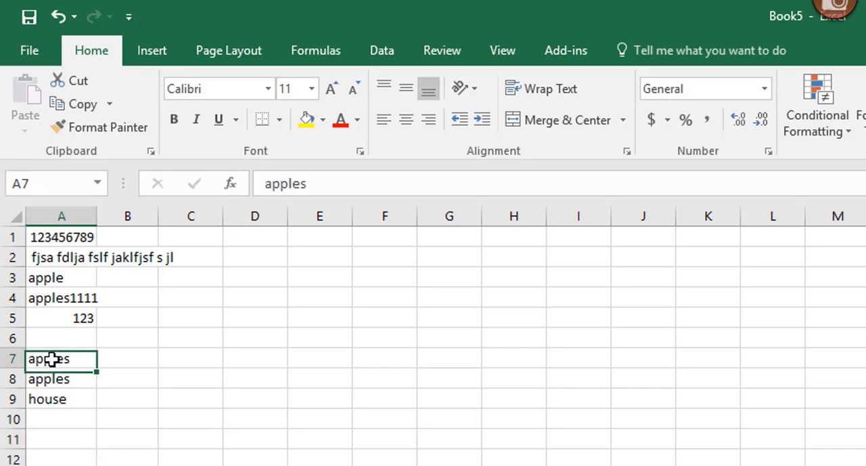
double_click(53, 358)
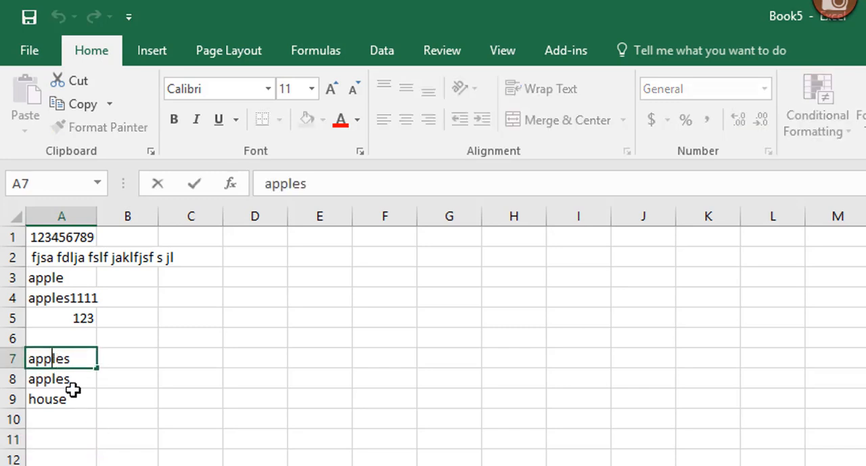
left_click(56, 383)
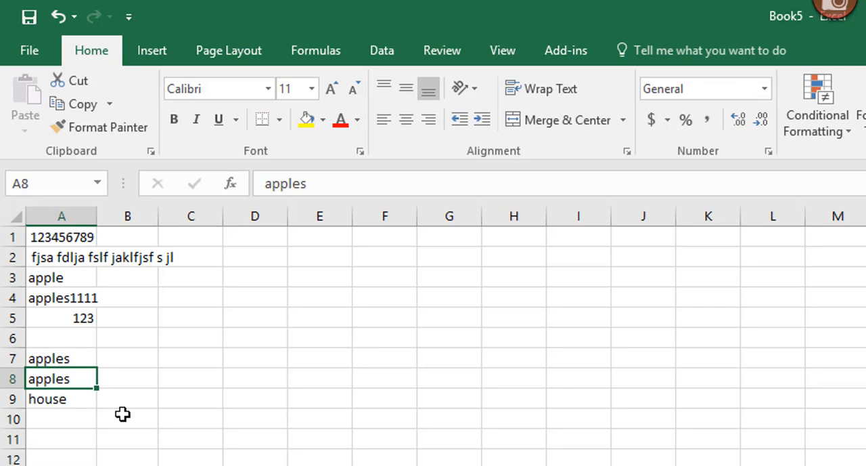
key("F2")
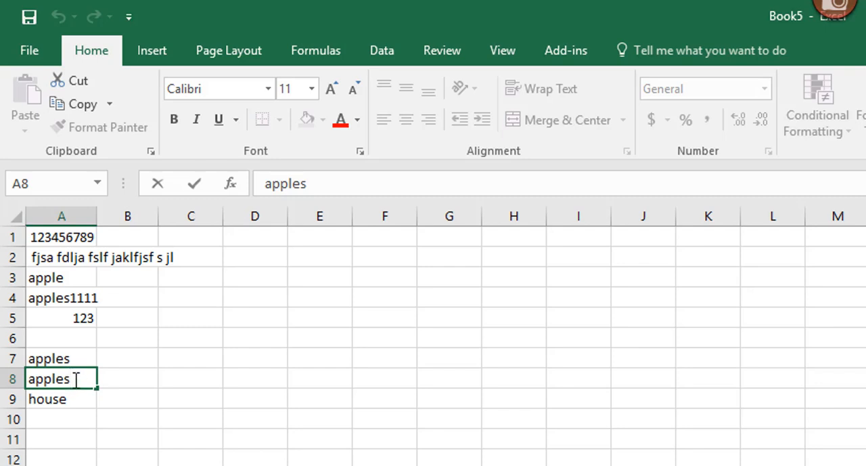
- Edit the entry in cell A9 in place, erasing all but its first letter and retyping it as house
double_click(46, 400)
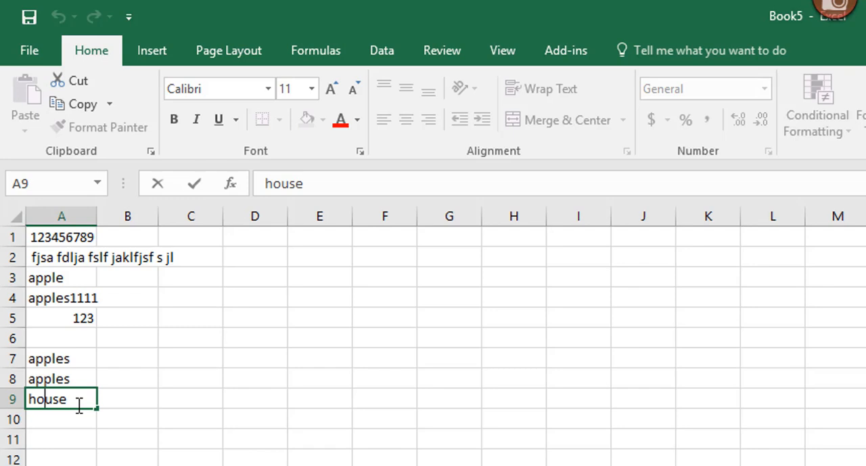
key("Delete")
key("Delete")
key("Delete")
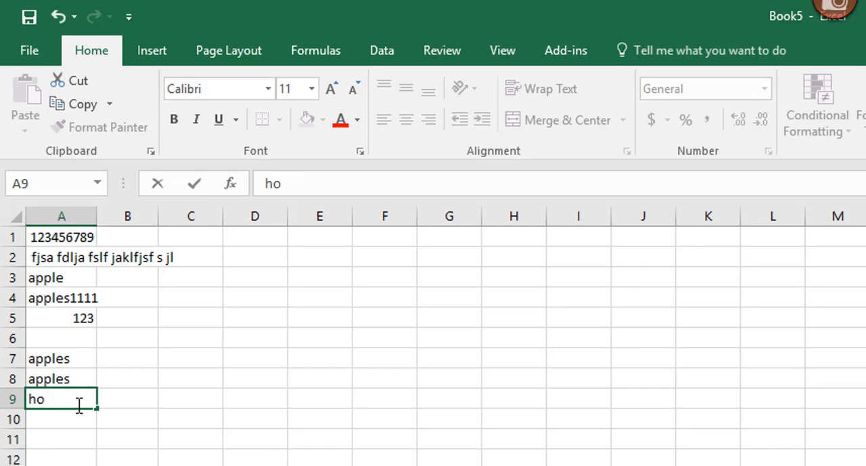
key("BackSpace")
type("ouse")
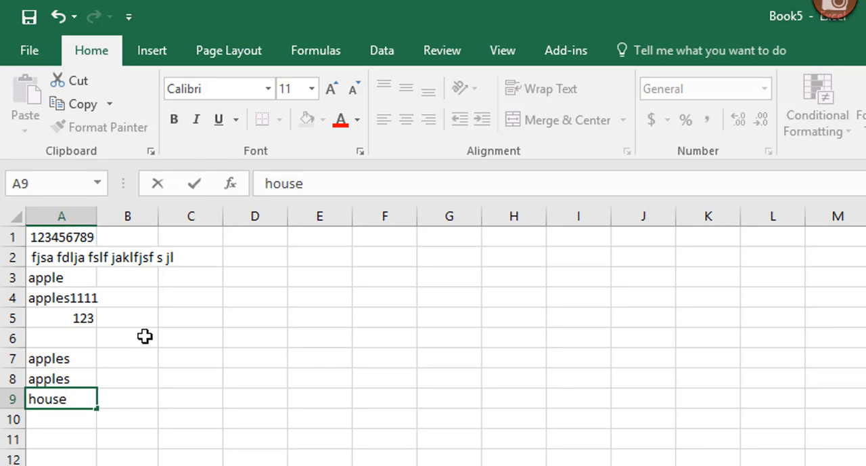
left_click(195, 185)
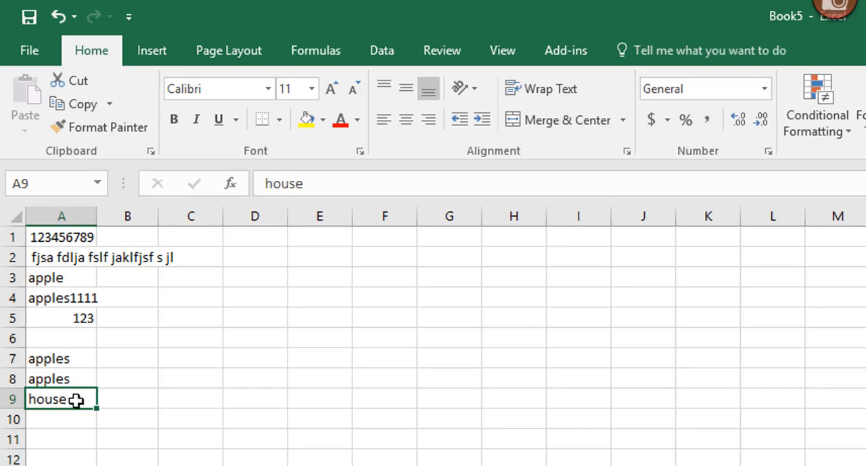
- Overwrite the entry in cell A7 with the word orange
left_click(67, 358)
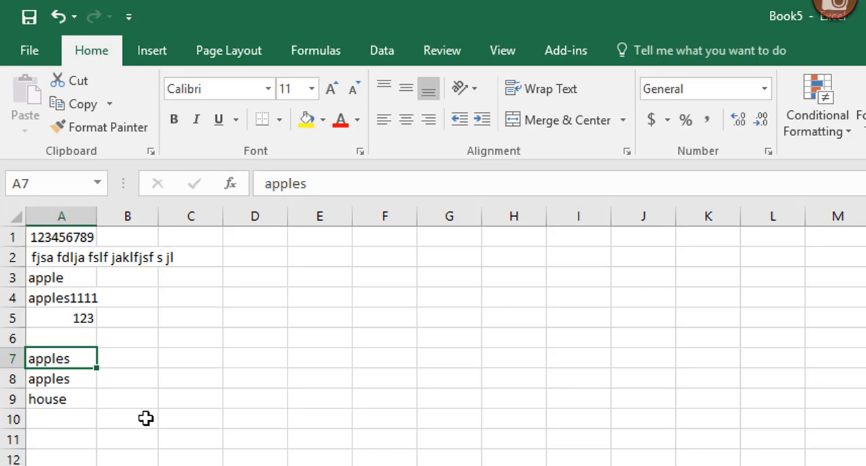
type("orange")
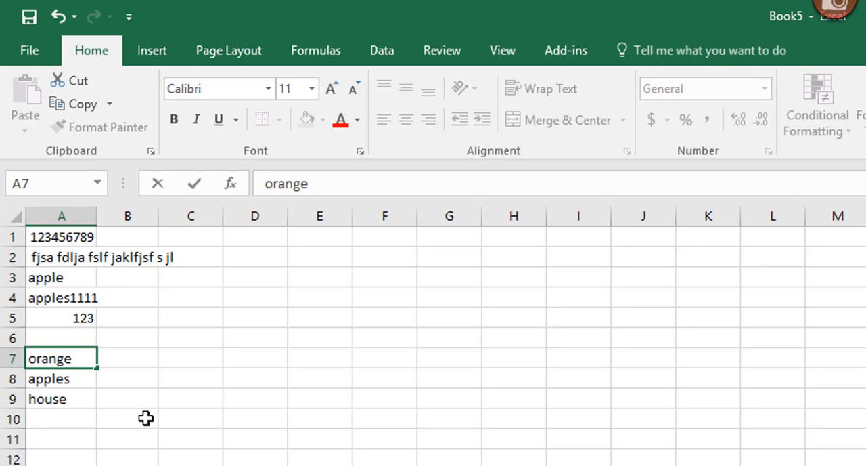
key("Return")
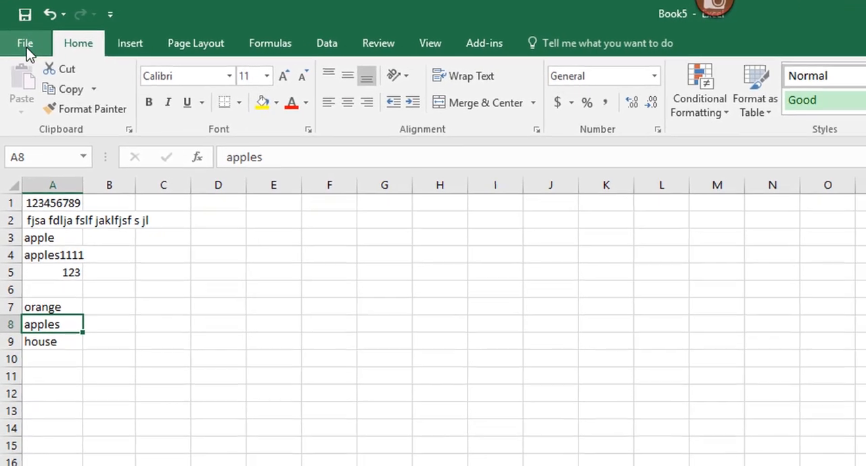
- Create a new blank workbook
left_click(25, 46)
left_click(53, 116)
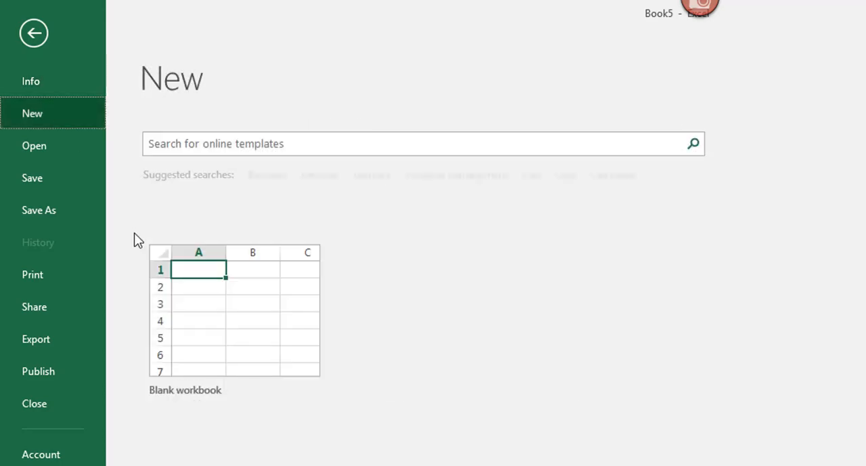
left_click(248, 310)
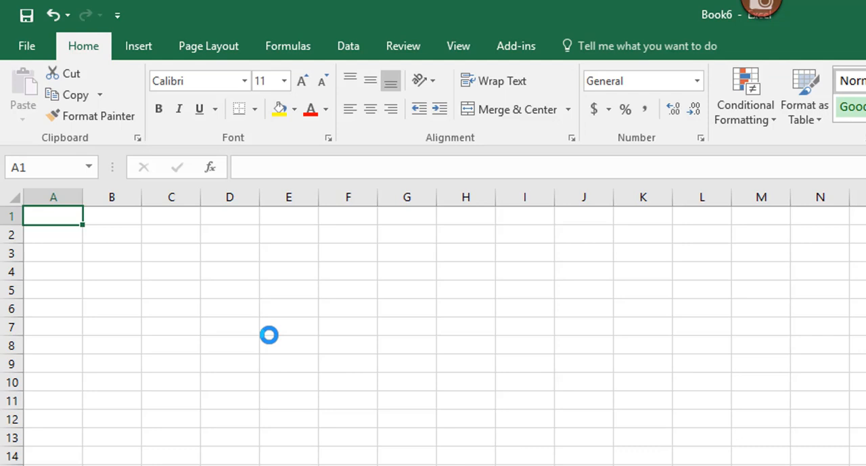
- Enter the title GALLOWAY PHARMACCY in cell A1
type("G")
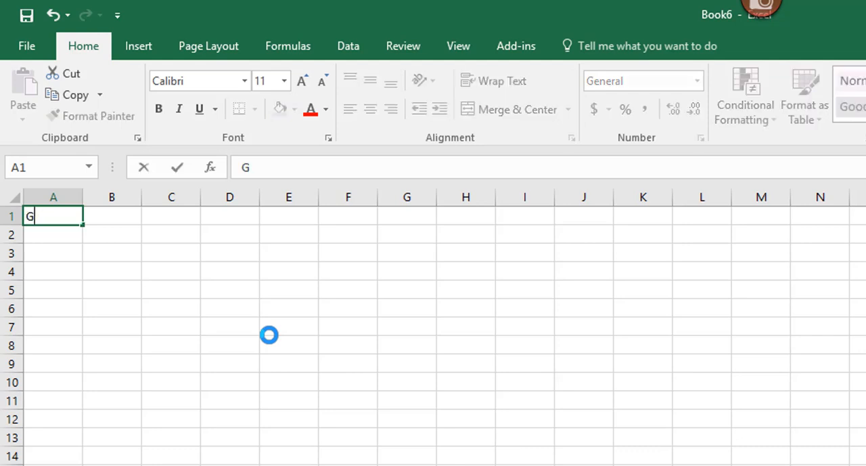
type("ALLOWAY ")
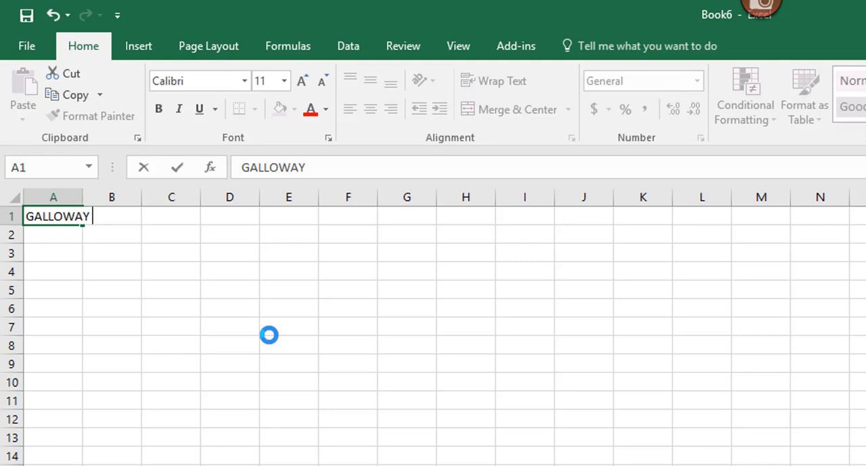
type("PHARMACCY")
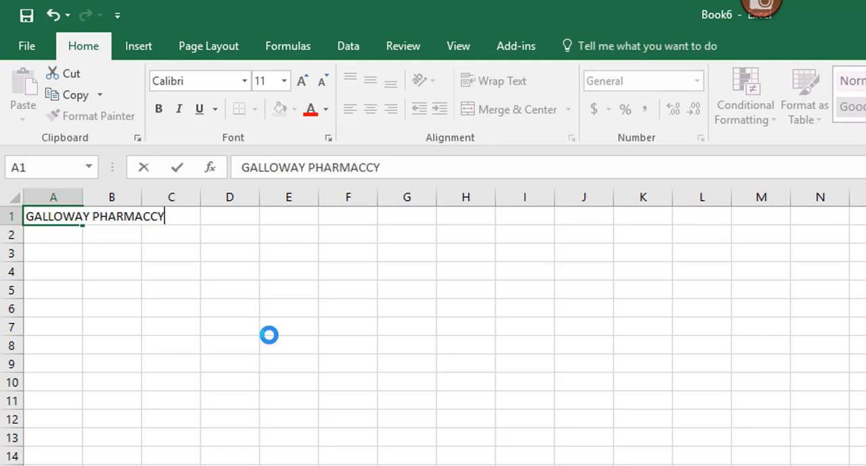
key("Return")
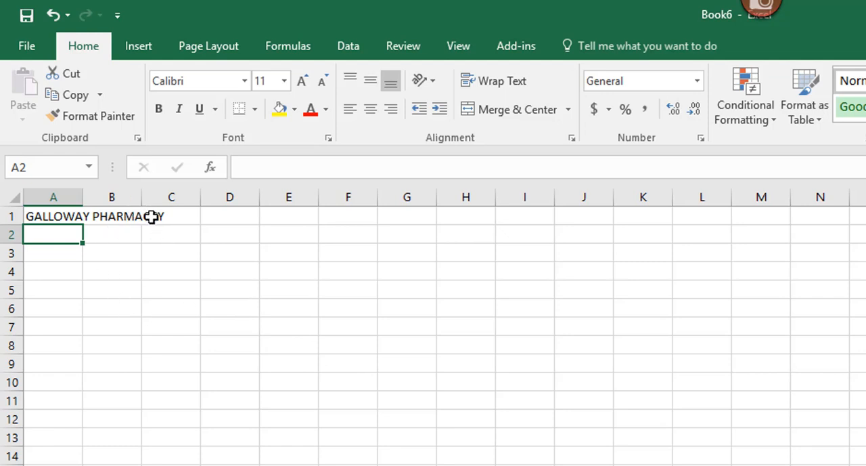
- Try correcting the title in cell A1 to GALLOWAY PHARMACY from the formula bar, and undo that correction
double_click(151, 216)
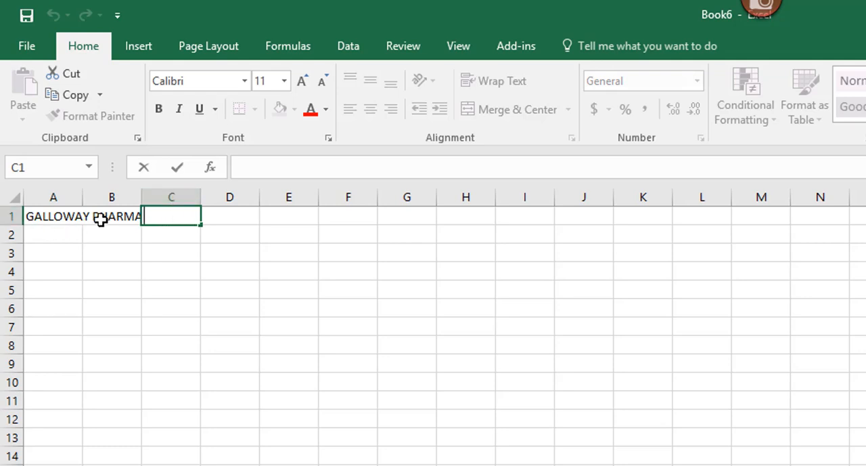
left_click(56, 214)
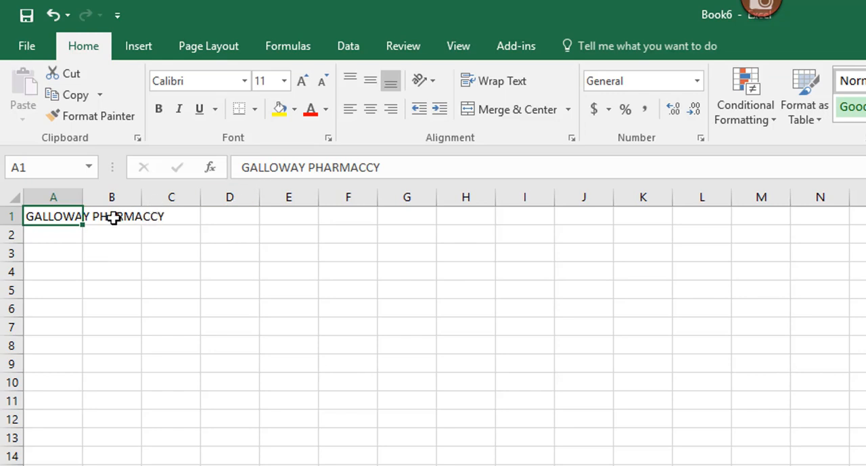
double_click(369, 166)
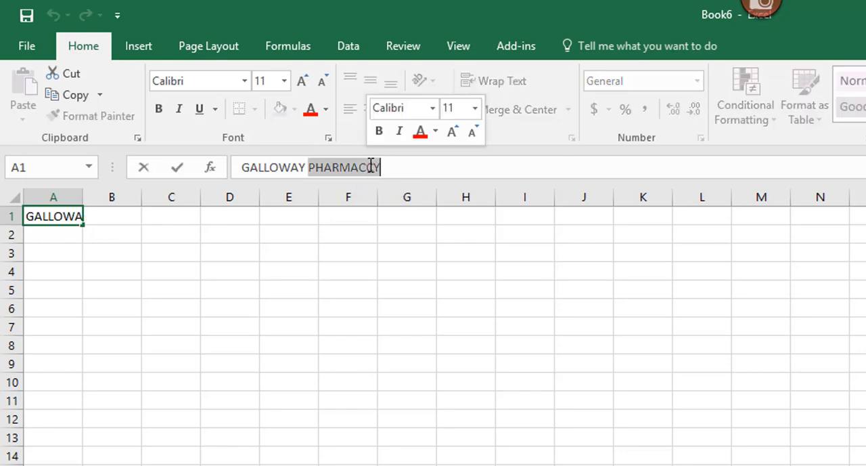
left_click(375, 166)
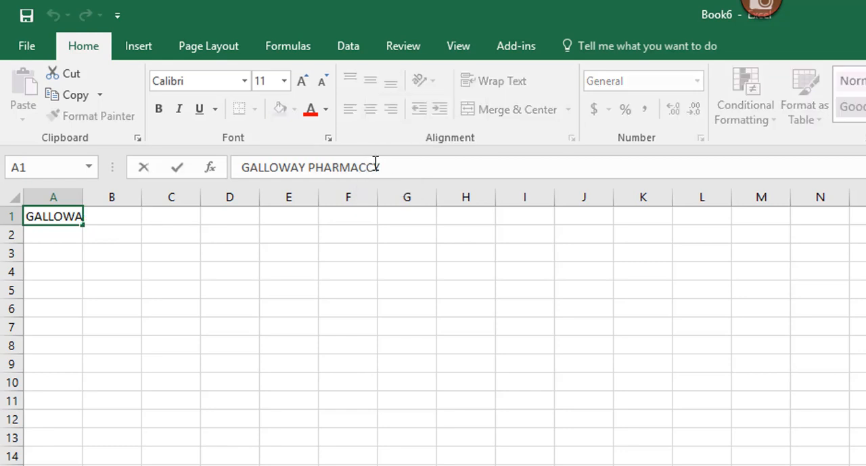
key("BackSpace")
key("Return")
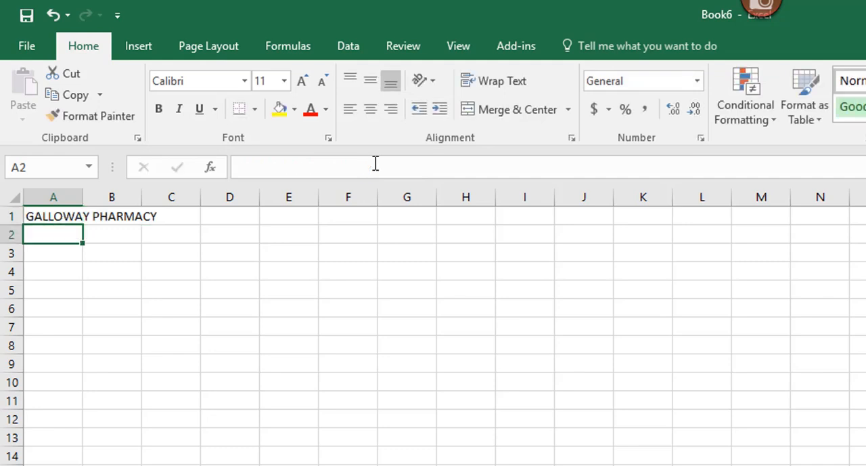
key("ctrl+z")
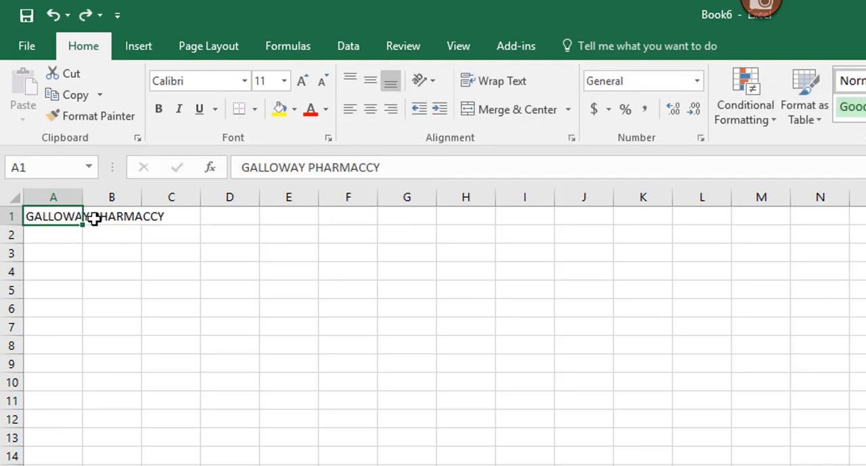
- Edit the title in cell A1 directly in the cell, deleting the extra C so it reads GALLOWAY PHARMACY
double_click(57, 216)
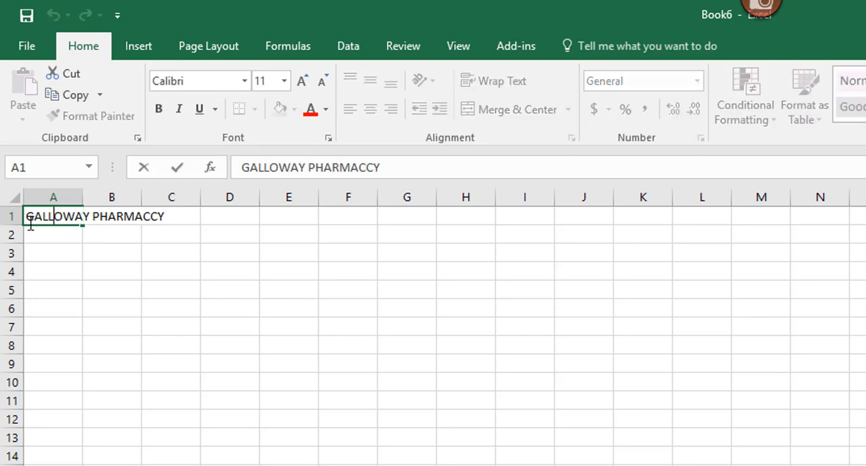
left_click(150, 215)
key("BackSpace")
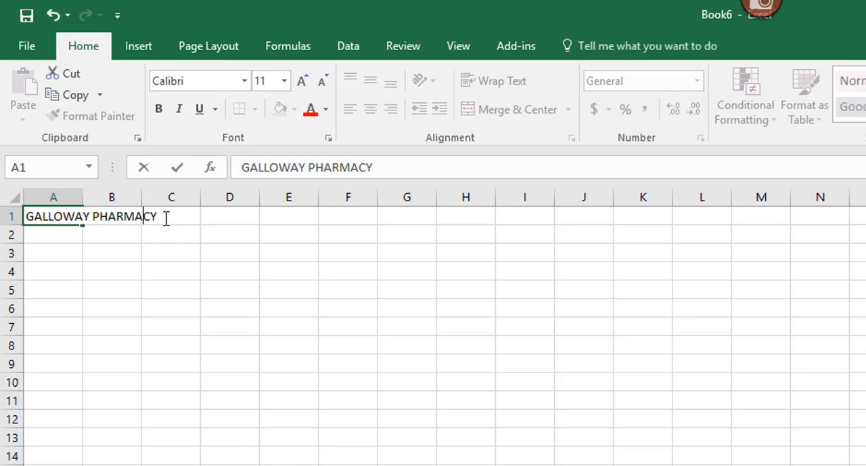
left_click(58, 233)
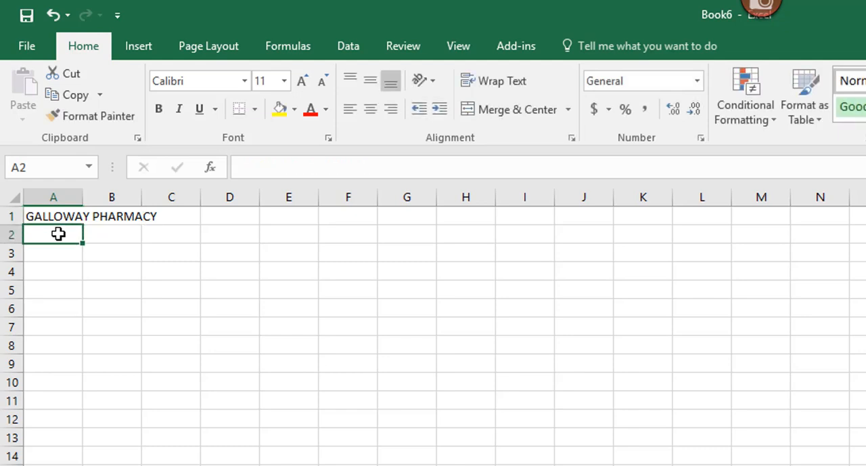
- Enter the subtitle SALES REPORT in cell A2 and make cell A4 active, leaving row 3 blank
type("SALES REPORT")
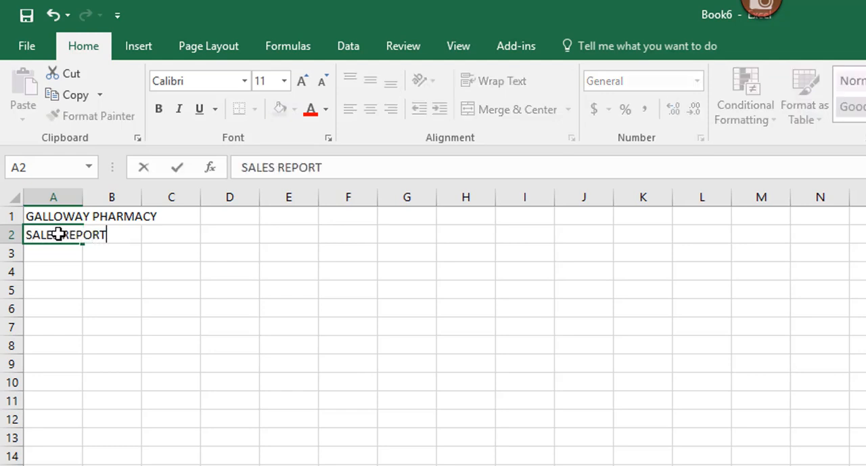
key("Return")
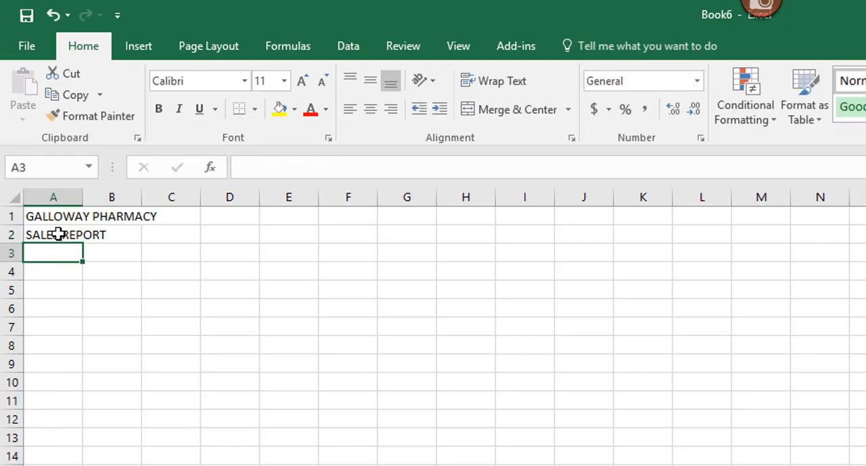
key("Return")
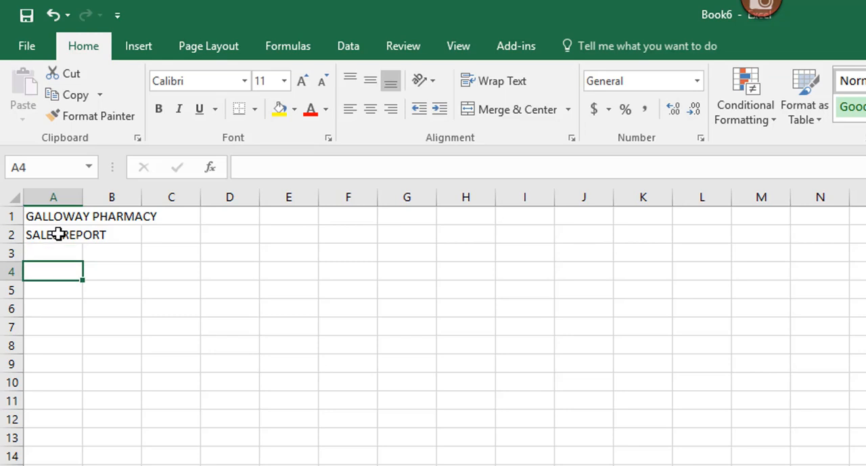
- Enter the column headings PROD ID in cell A4 and ITEM in cell B4, leaving C4 empty
type("PROD ID")
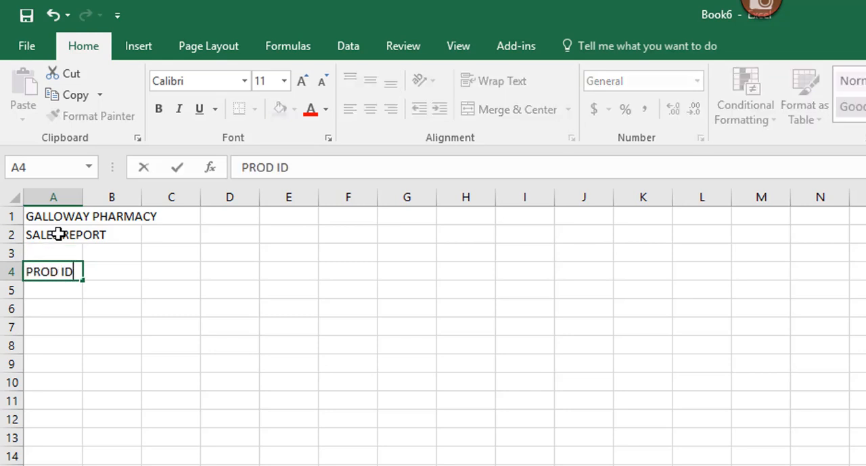
key("Tab")
type("ITEM")
key("Tab")
key("Tab")
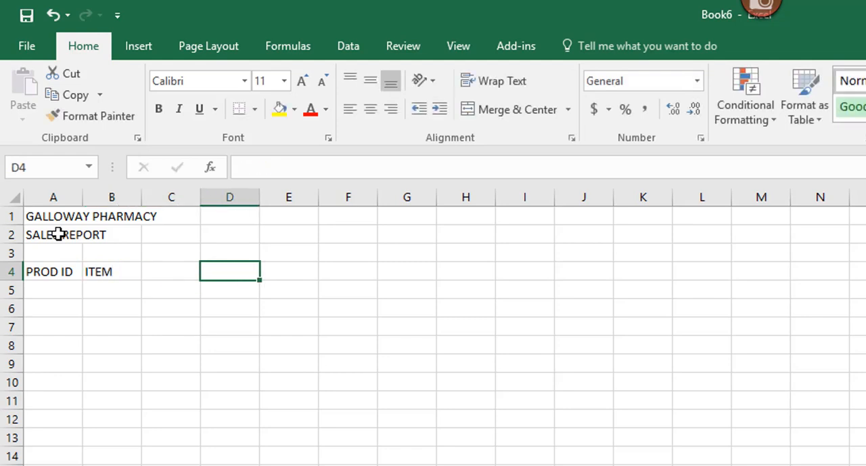
- Enter the column headings PRICE, QTY and TOTAL in cells D4, E4 and F4
type("PRICE")
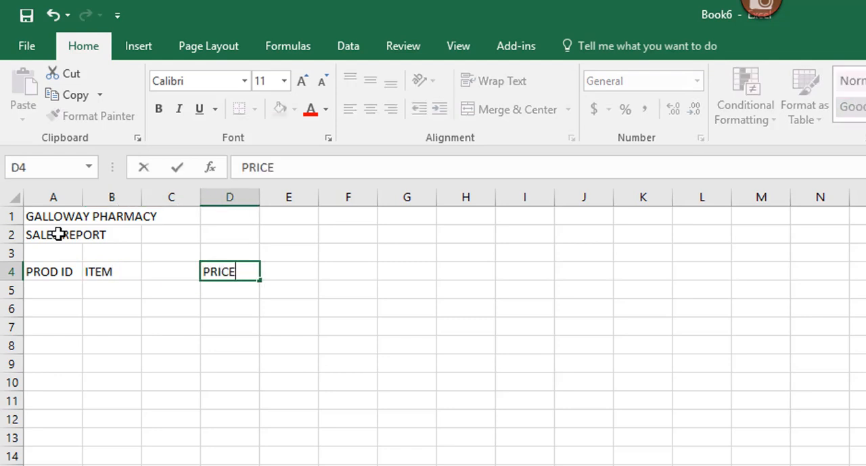
key("Tab")
type("QTY")
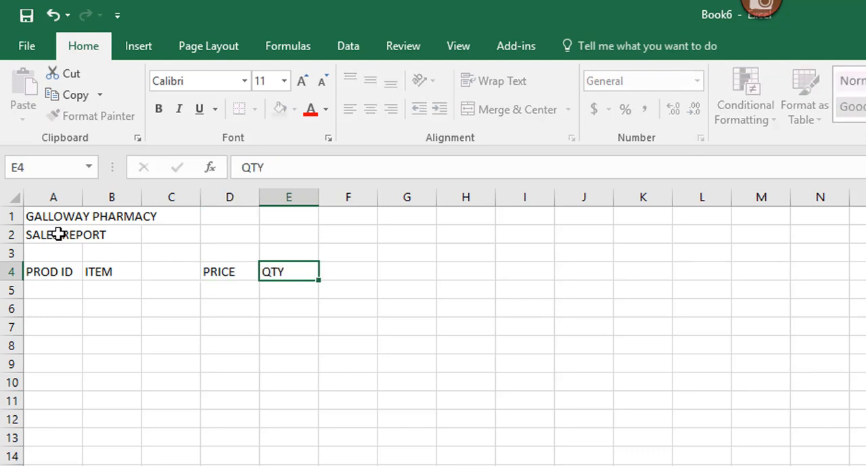
key("Tab")
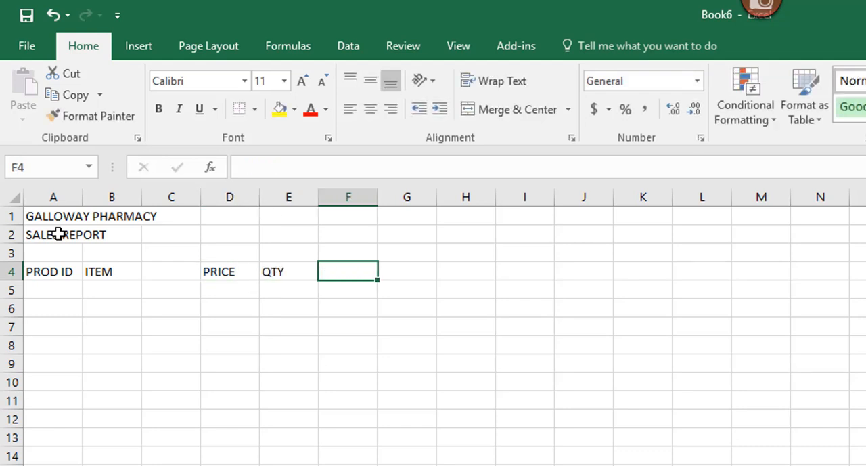
type("TOTAL")
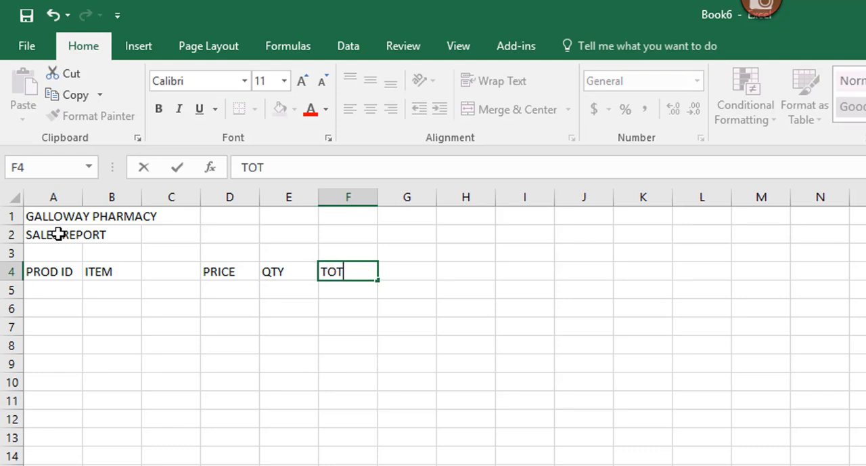
key("Return")
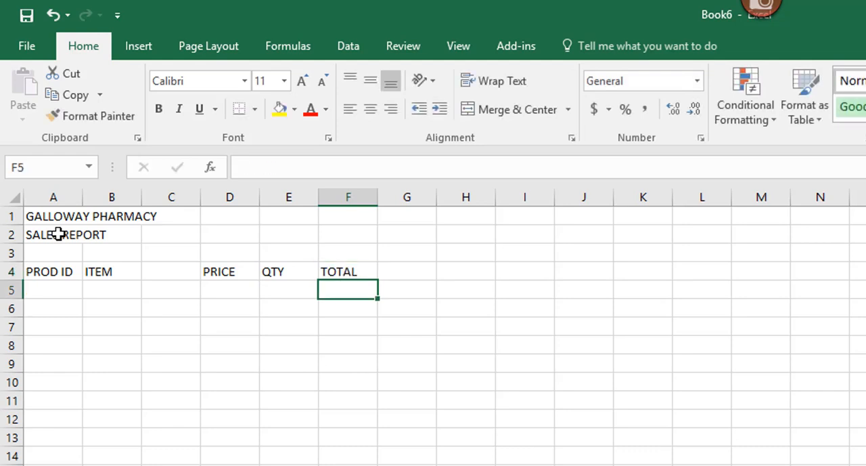
- Enter the first product's ID B4100 in cell A5 and its item name VITAMIN C in cell B5
key("Left")
key("Left")
key("Left")
key("Left")
key("Left")
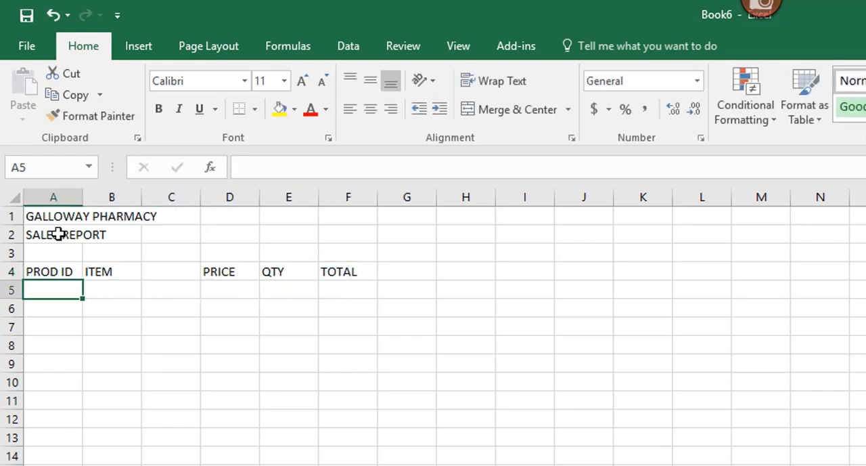
type("B4")
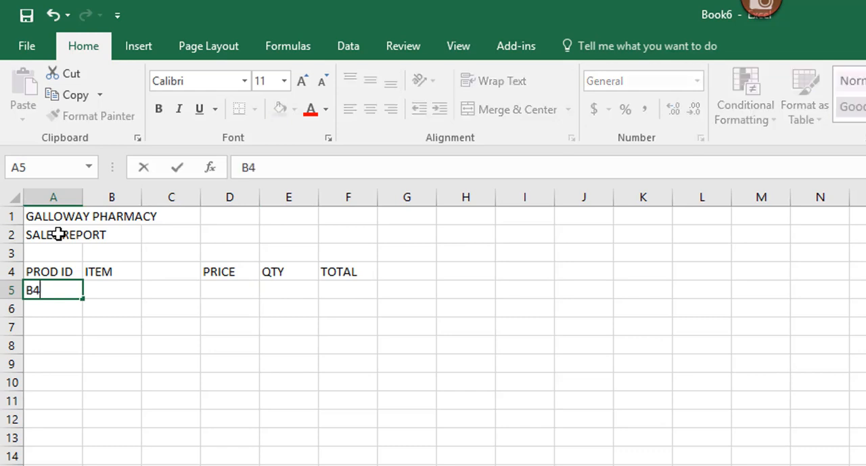
type("100")
key("Tab")
type("VITAMI")
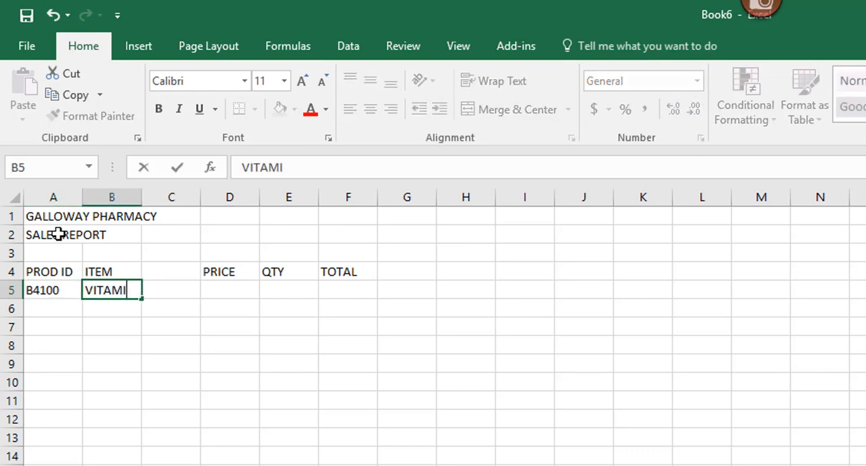
type("N C")
key("Return")
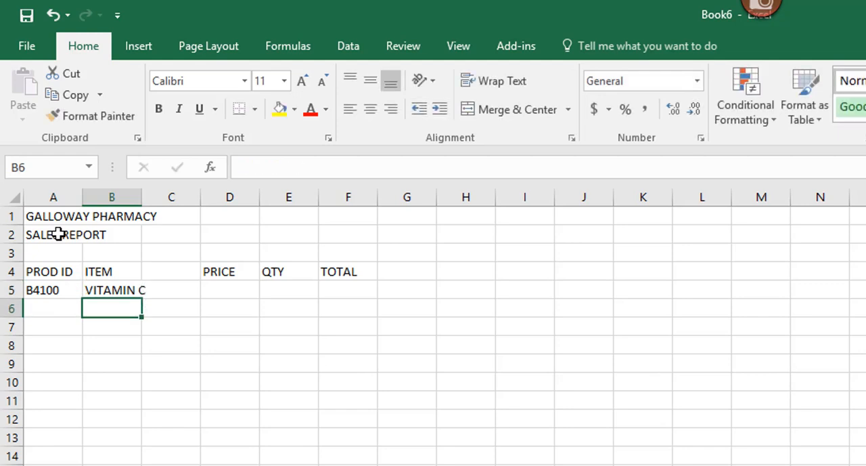
- Enter the VITAMIN C price 5.45 in cell D5 and the quantity 4 in cell E5
key("Up")
key("Right")
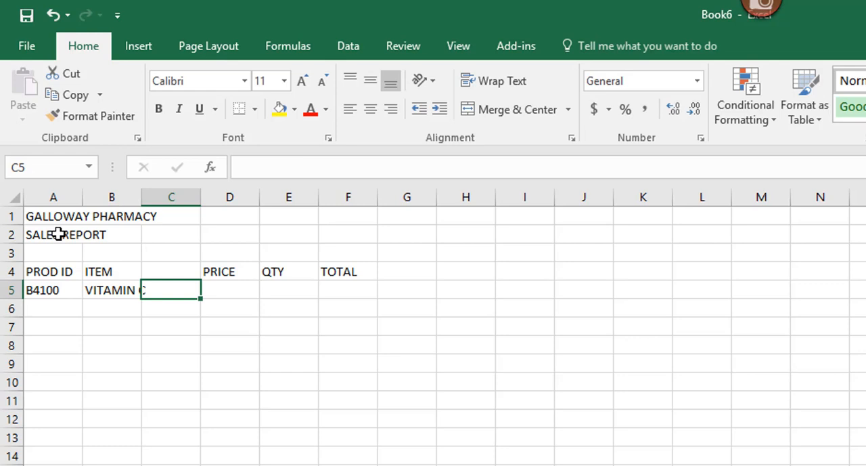
key("Left")
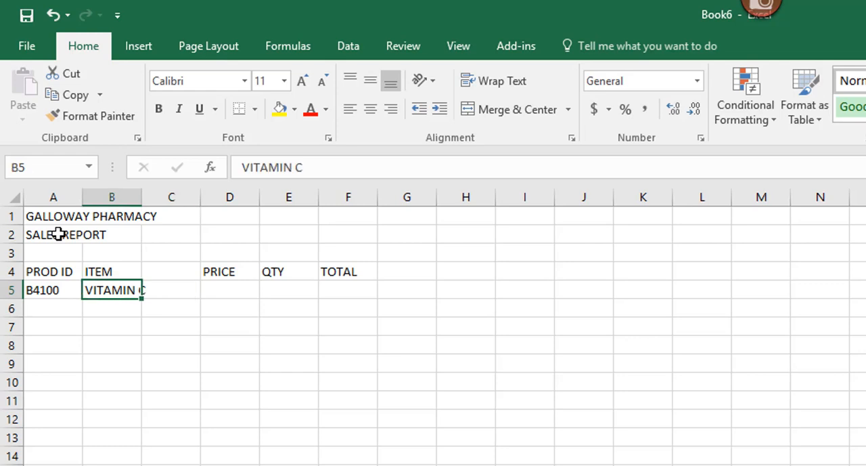
key("Right")
key("Right")
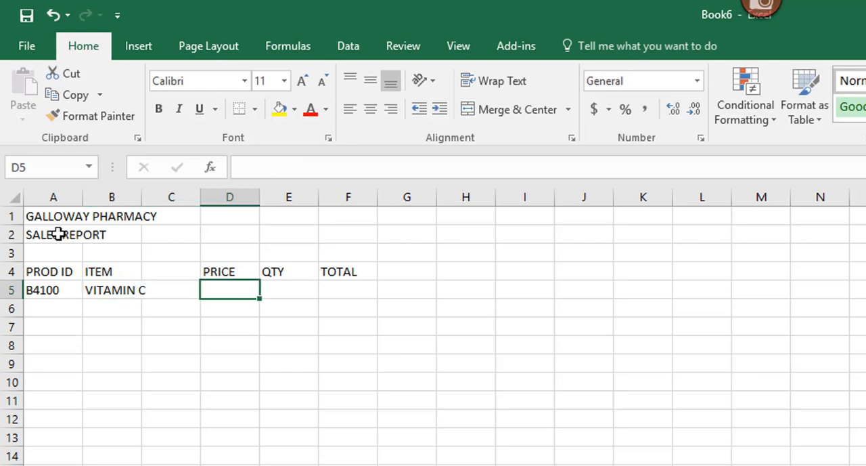
type("5.45")
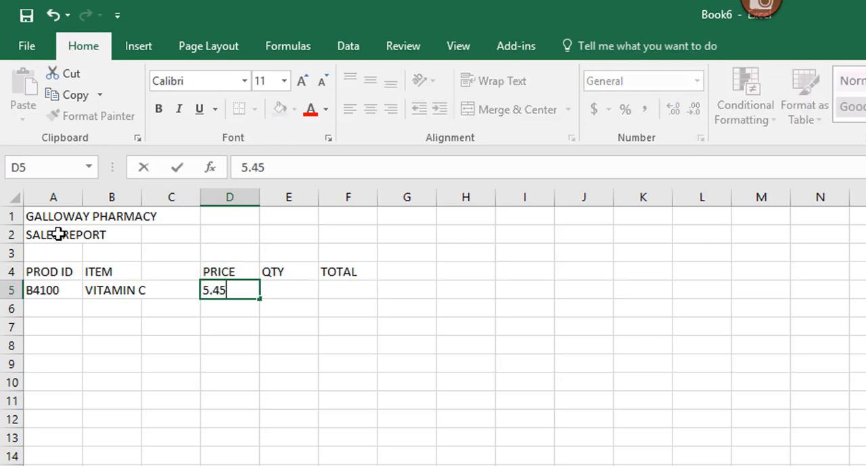
key("Right")
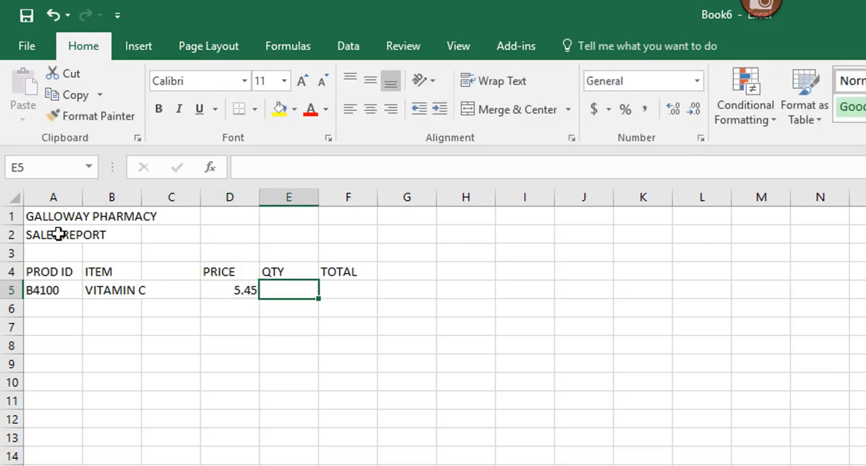
type("4")
key("Return")
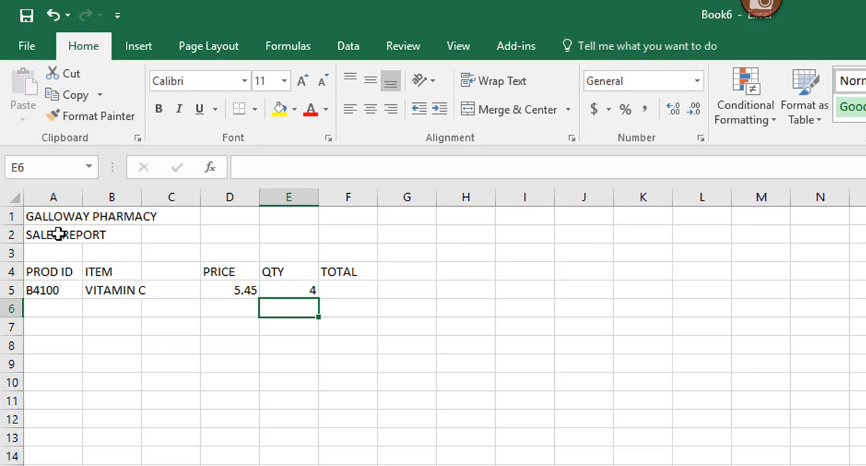
- Paste the copied product rows into the table starting at cell A6, and select cell F10
key("Left")
key("Left")
key("Left")
key("Left")
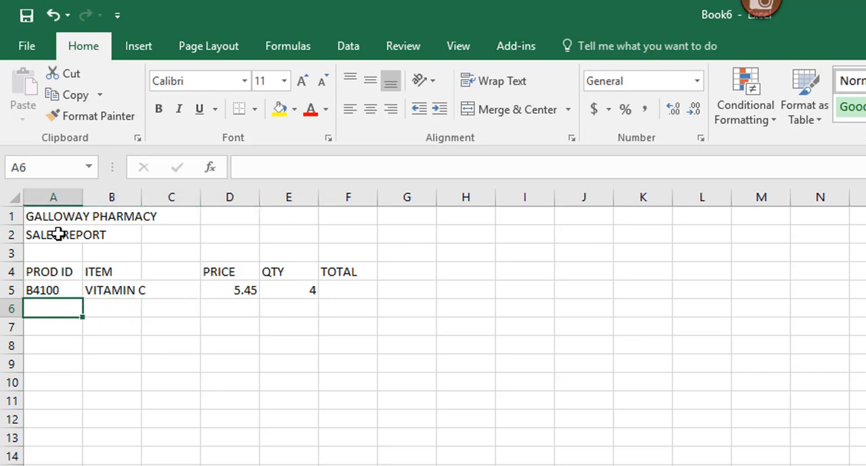
type("C5602\tTOOTHPASTE\t\t3.29\t6 E4500\tSHAMPOO\t\t2.99\t5 E5500\tCONDITIONER\t\t2.98\t4 E5510\tHAIR GEL\t\t1.98\t1 E5520\tMOUSE\t\t2.98\t6")
left_click(363, 382)
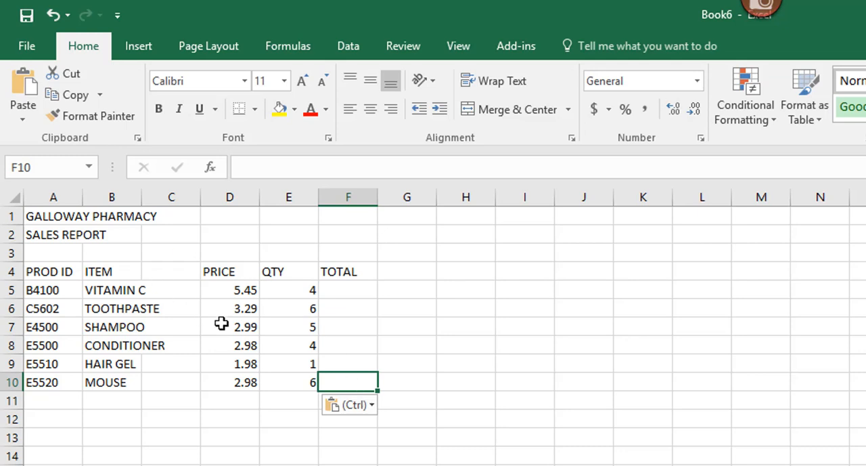
- Edit the first product's item name in cell B5 so that it reads VITAMIN B
left_click(114, 290)
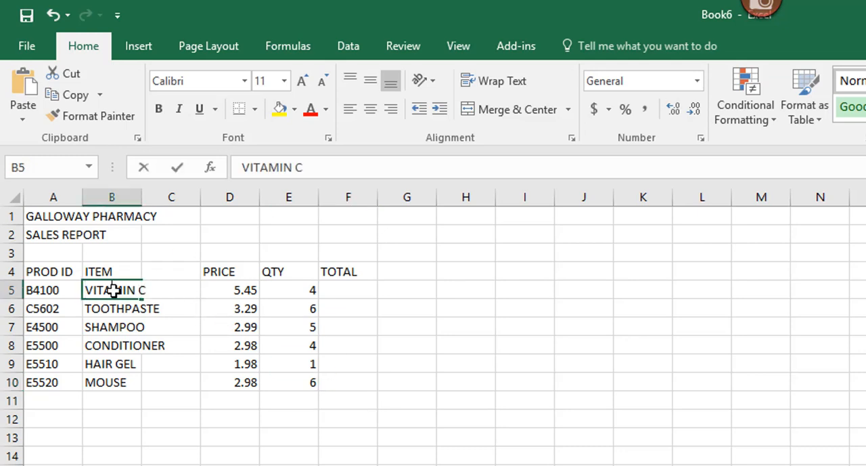
key("F2")
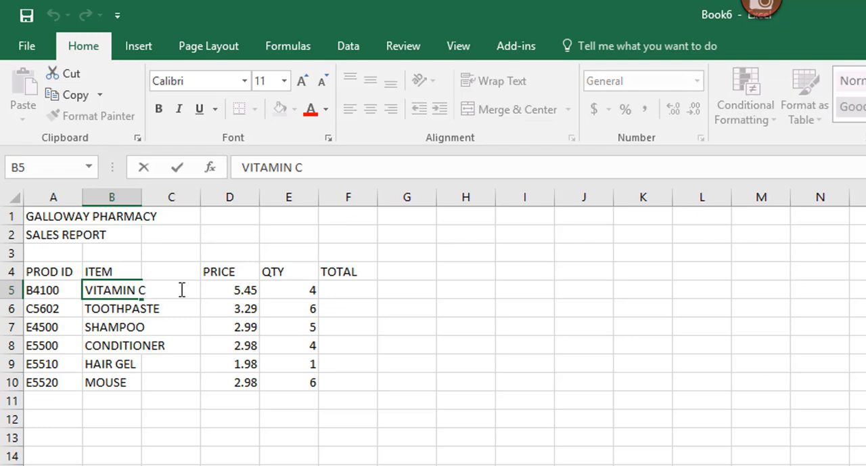
key("BackSpace")
type("B")
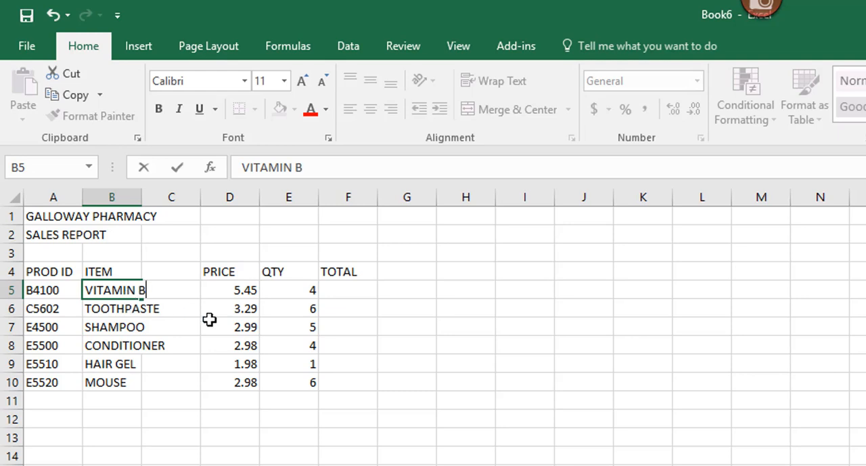
key("Return")
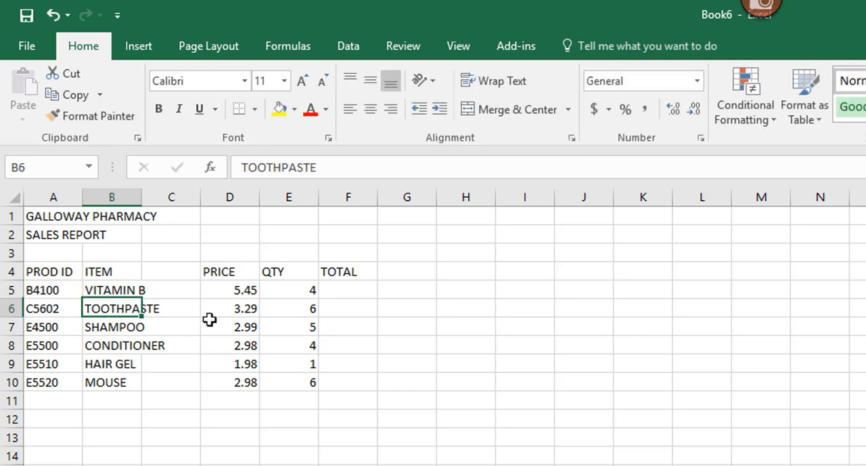
- Edit the HAIR GEL price in cell D9 so that it is 2.98
left_click(245, 363)
double_click(245, 363)
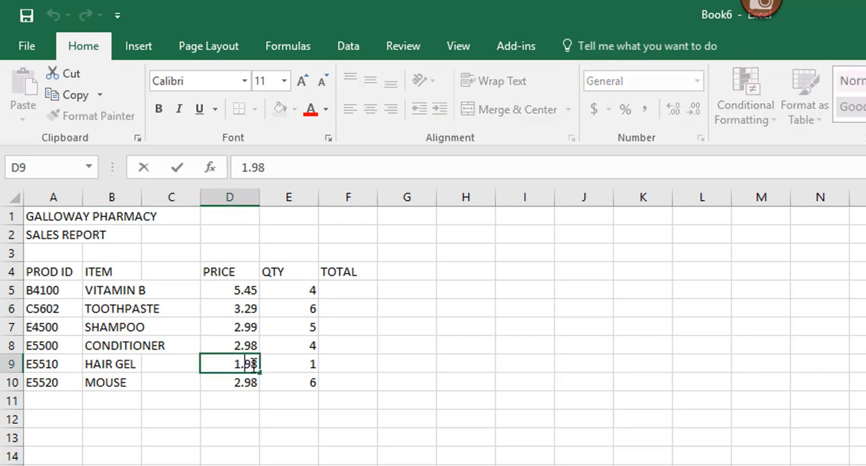
key("Left")
key("BackSpace")
type("2")
key("Return")
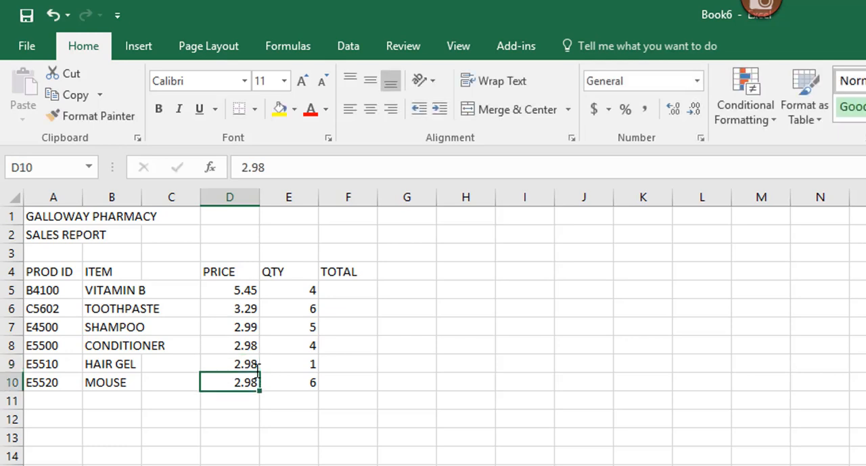
- Replace the HAIR GEL quantity in cell E9 with 2
left_click(297, 365)
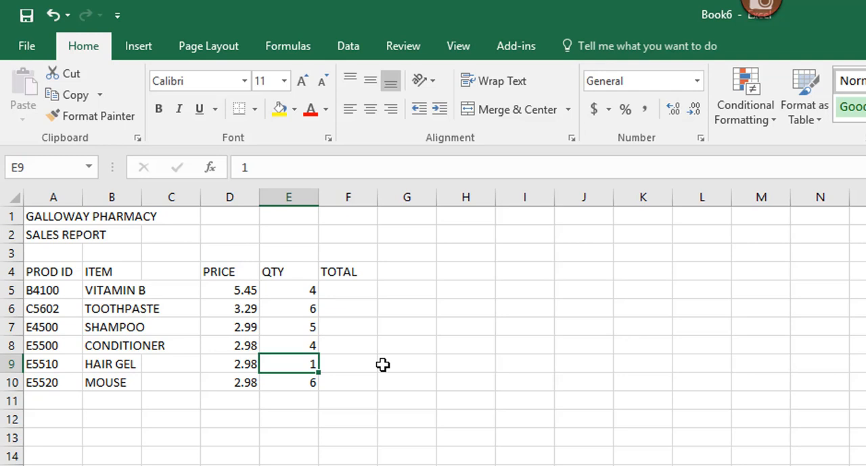
type("2")
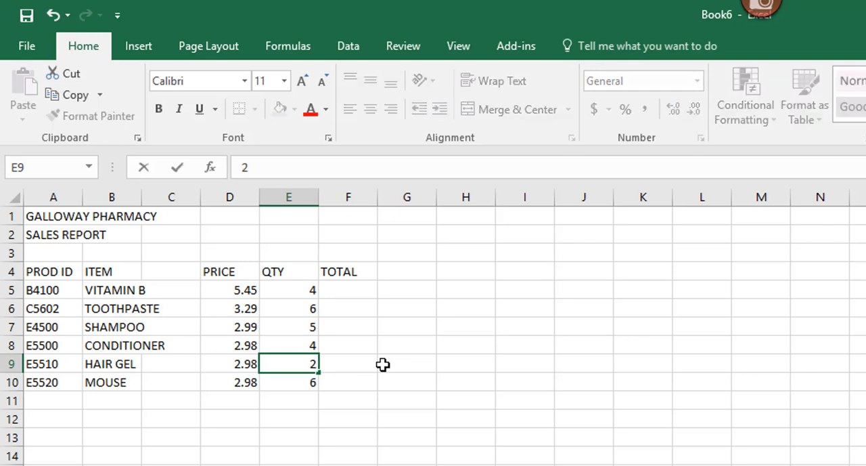
key("Return")
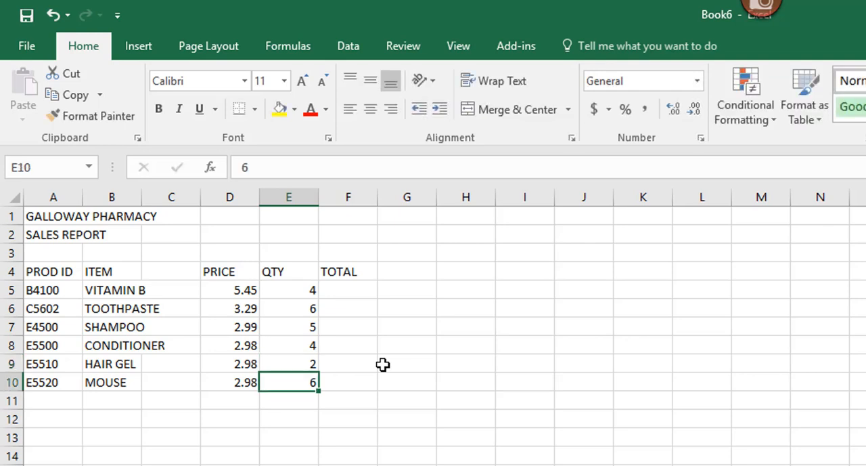
- Correct the spelling of the item name in cell B10 to MOUSSE, and select cell A12
double_click(103, 382)
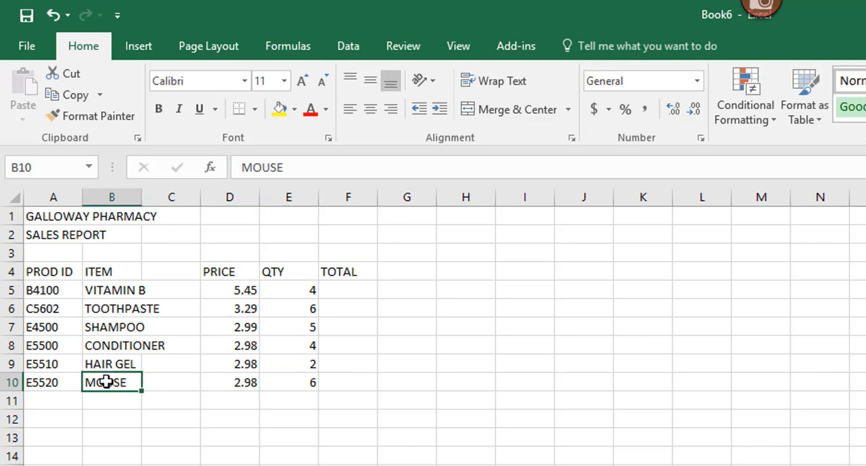
left_click(116, 381)
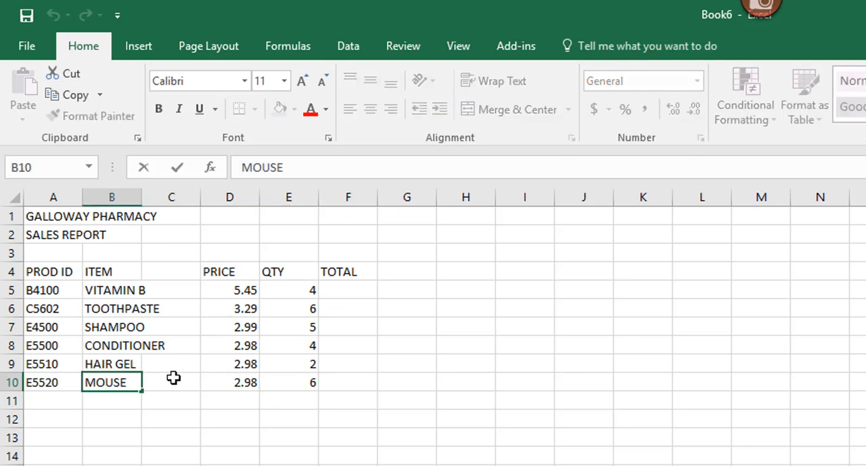
type("S")
key("Return")
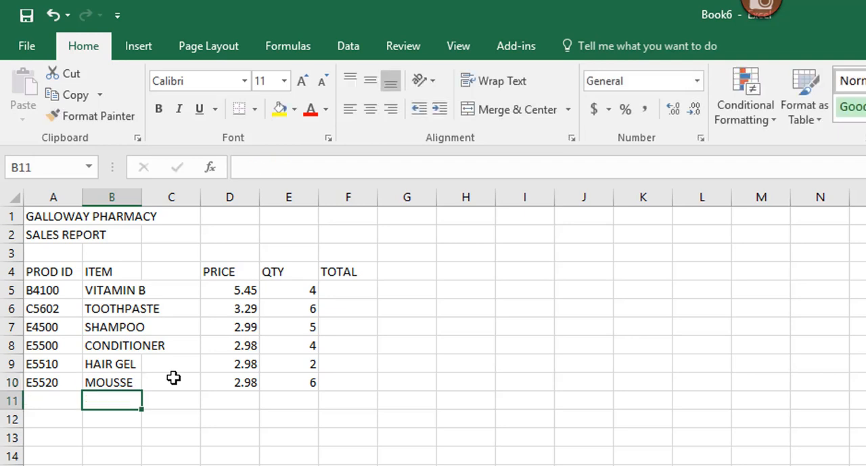
left_click(50, 419)
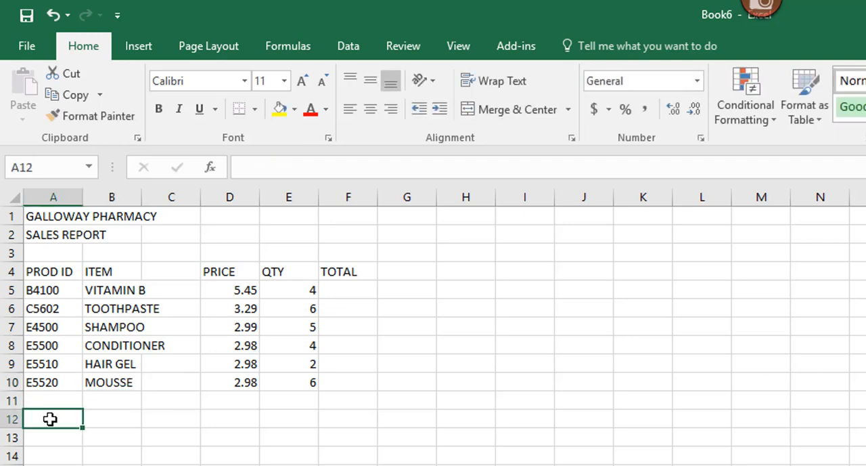